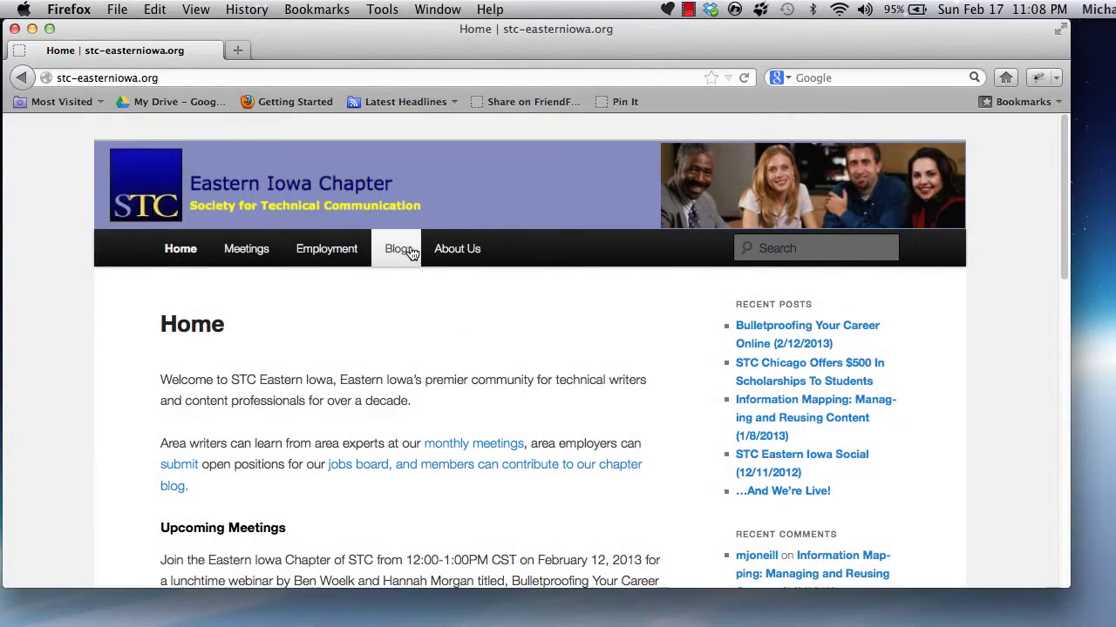
# - Load the site's /wp-login.php login page from the Firefox address bar
pyautogui.click(291, 75)
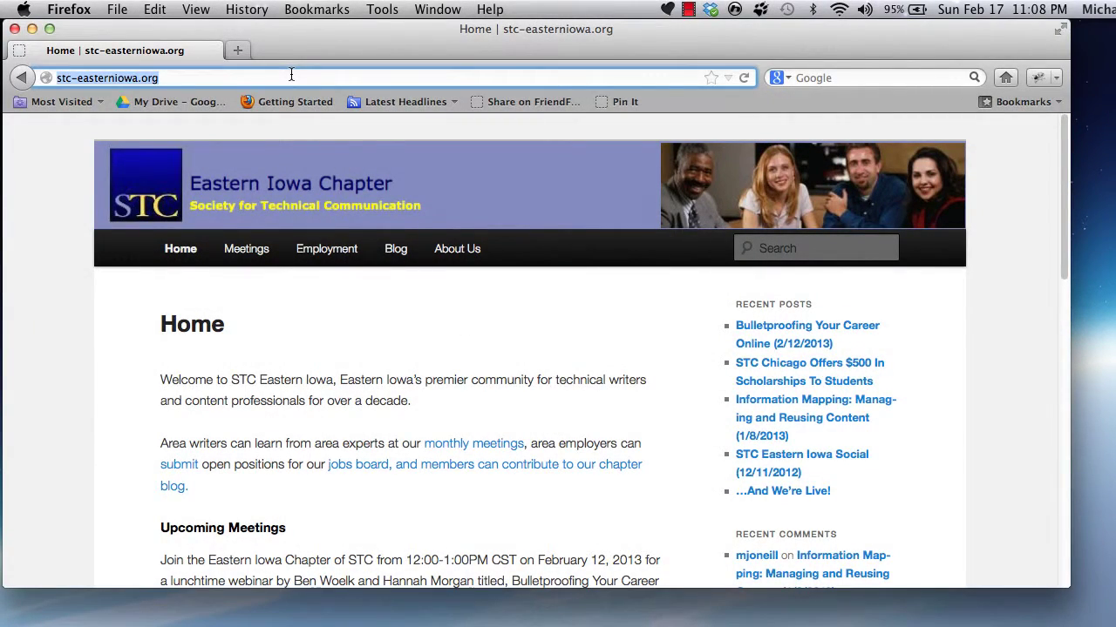
pyautogui.click(291, 75)
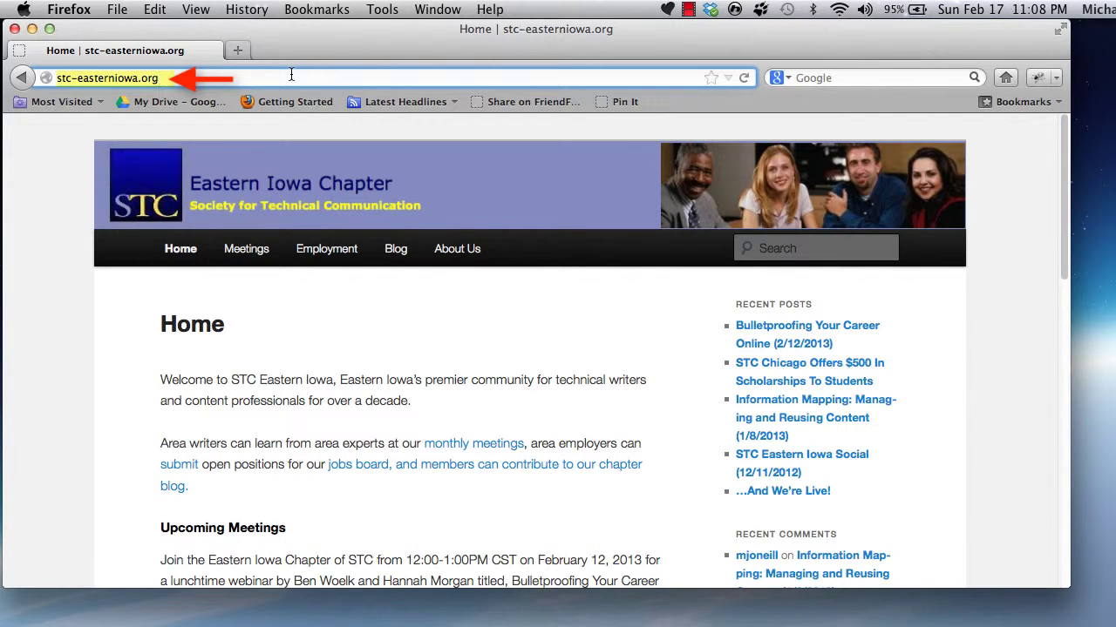
pyautogui.write('/wp-log')
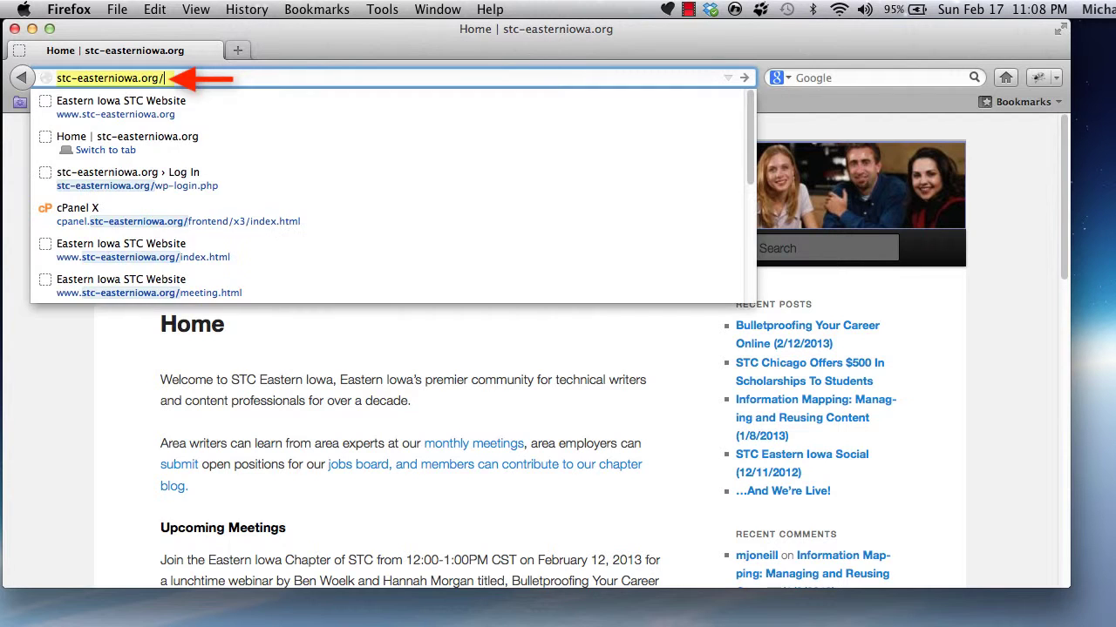
pyautogui.write('in.php')
pyautogui.press('Return')
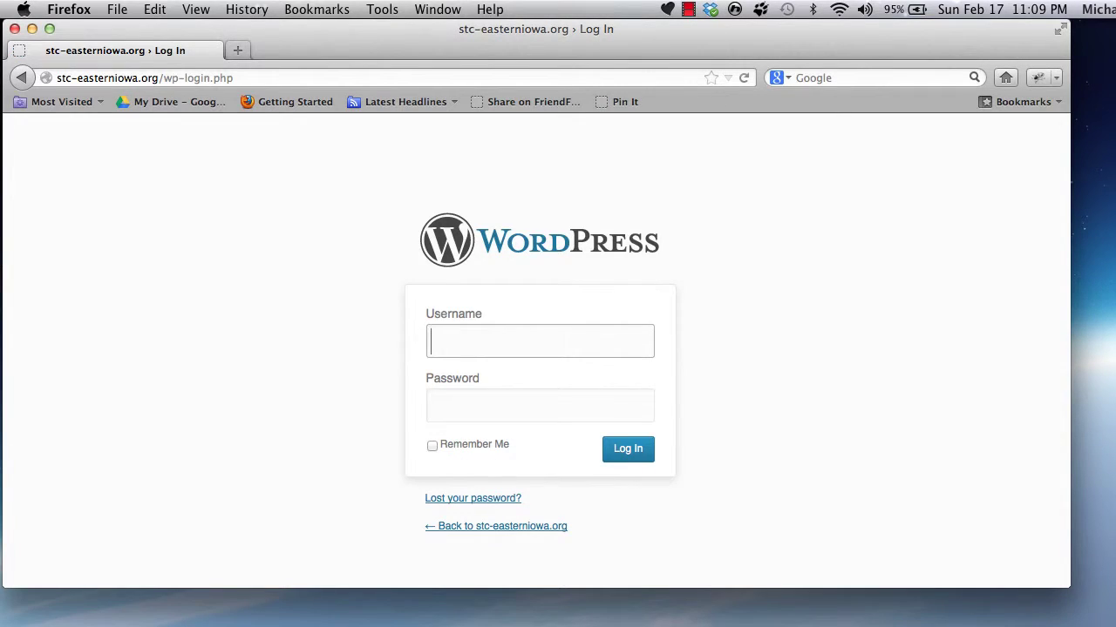
# - Sign in to the admin area with the account's username and password
pyautogui.click(443, 341)
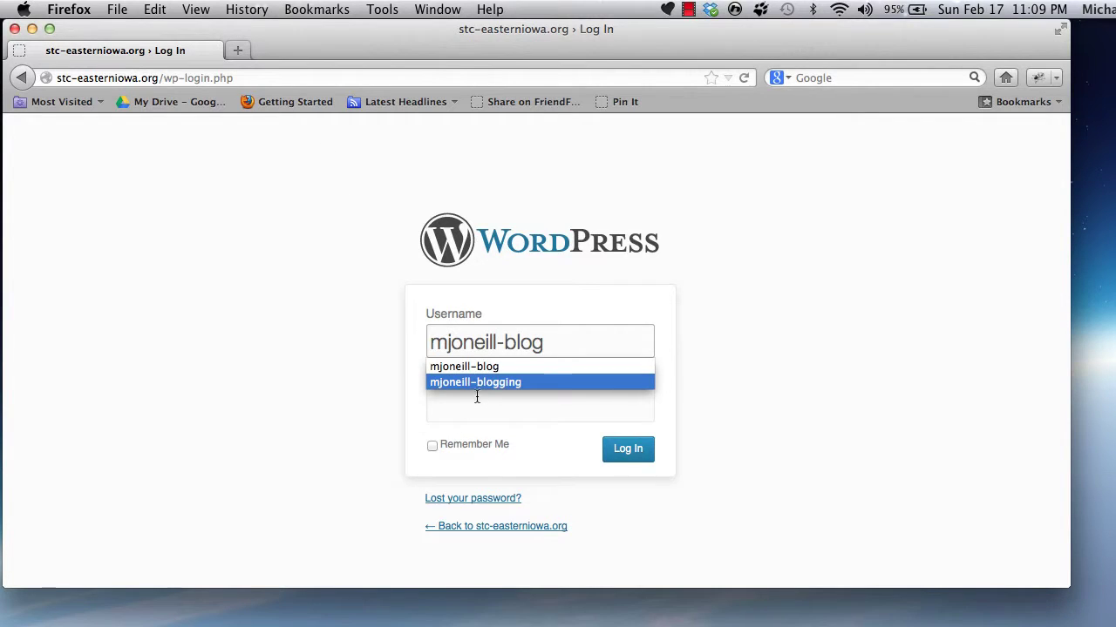
pyautogui.click(473, 402)
pyautogui.write('•••••••••')
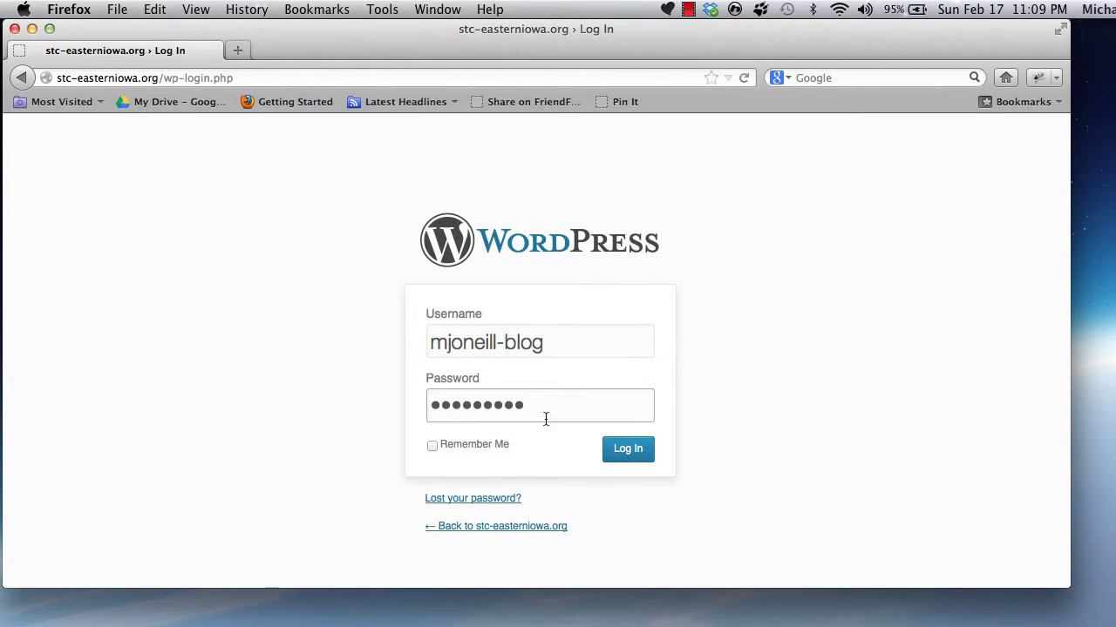
pyautogui.click(616, 450)
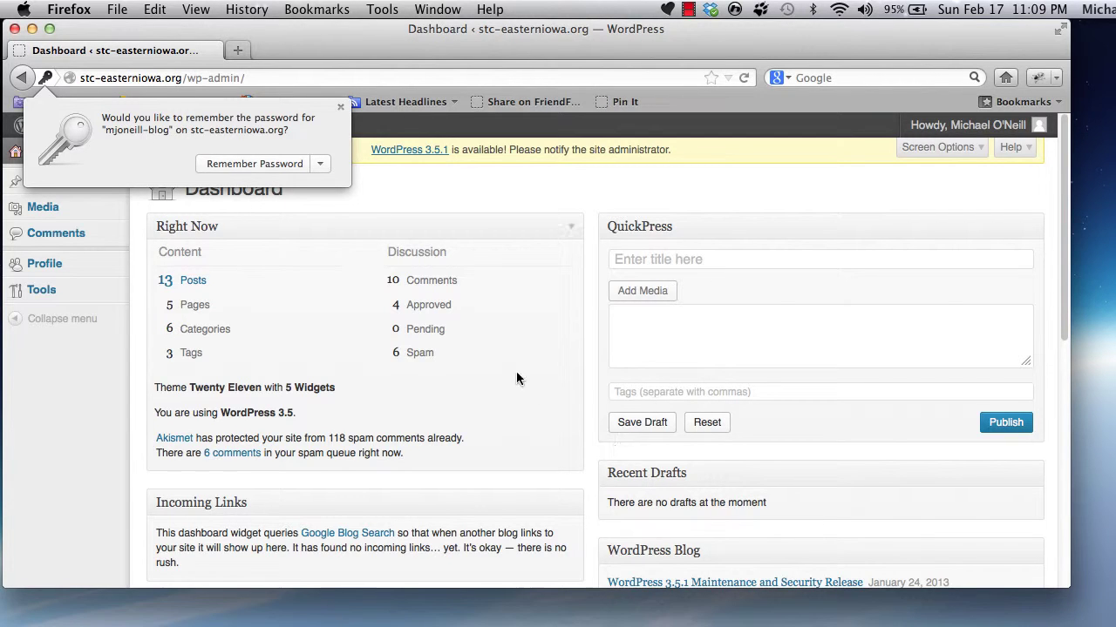
# - Dismiss Firefox's Remember Password prompt without saving the password
pyautogui.click(340, 106)
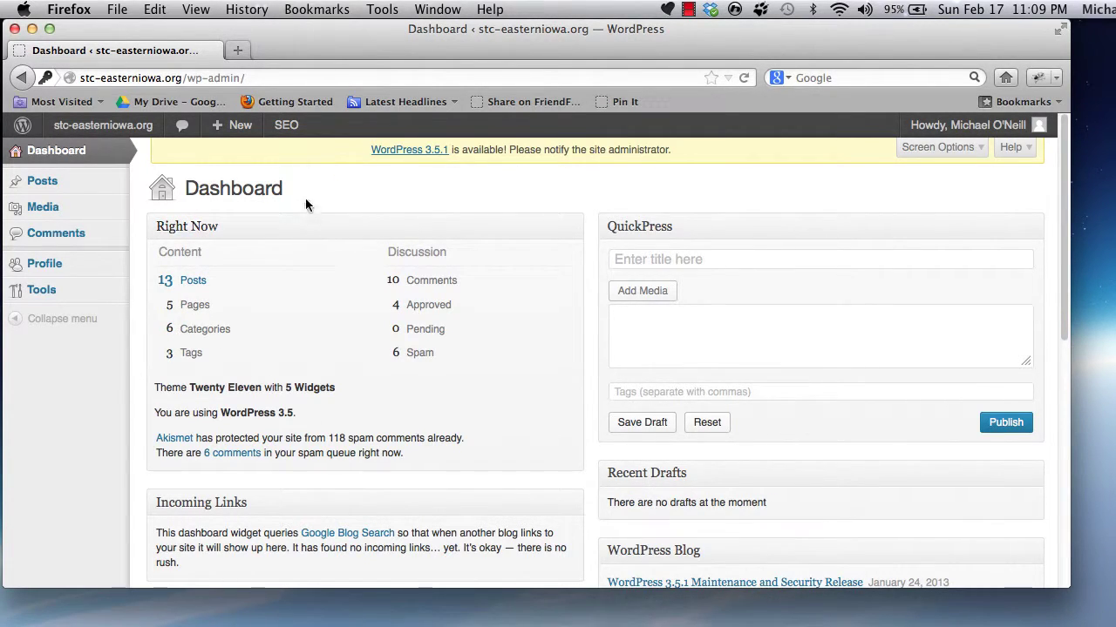
pyautogui.moveTo(42, 182)
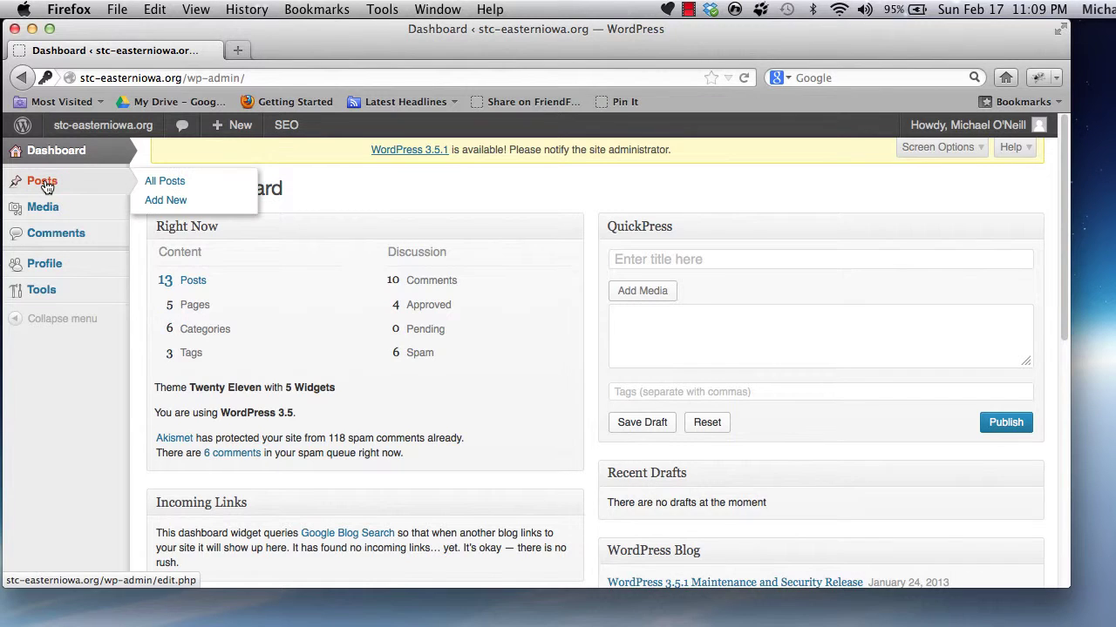
# - Open All Posts and scroll through the list of 17 posts
pyautogui.click(166, 184)
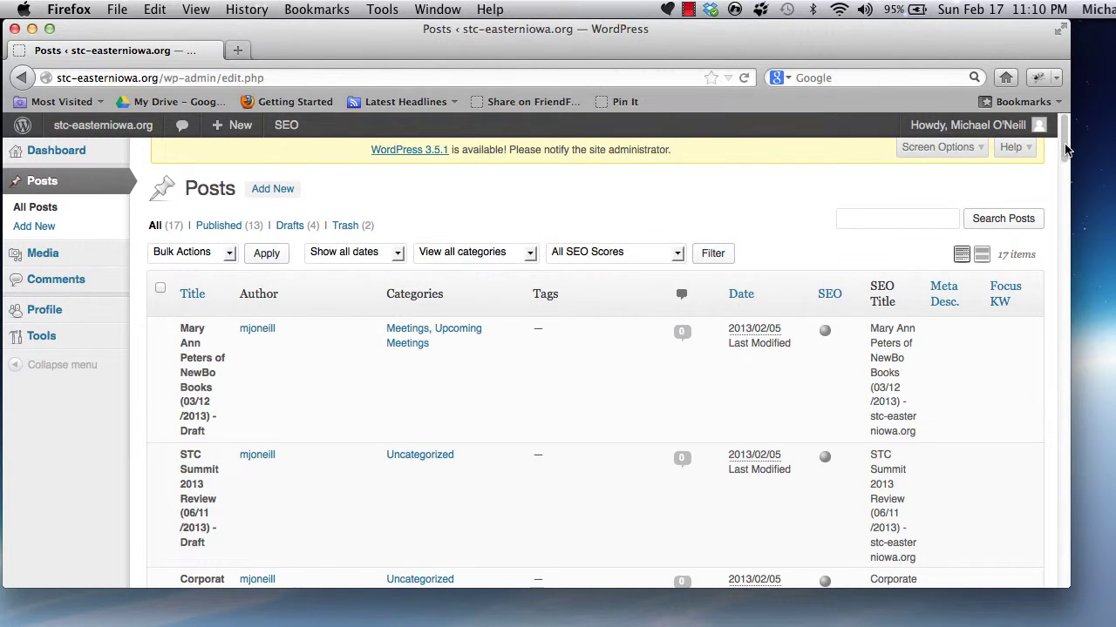
pyautogui.moveTo(1063, 142)
pyautogui.mouseDown()
pyautogui.moveTo(1063, 544)
pyautogui.moveTo(1036, 391)
pyautogui.moveTo(1059, 131)
pyautogui.mouseUp()
# - Create a new post titled 'This Is My Post' and paste two body sentences
pyautogui.click(35, 226)
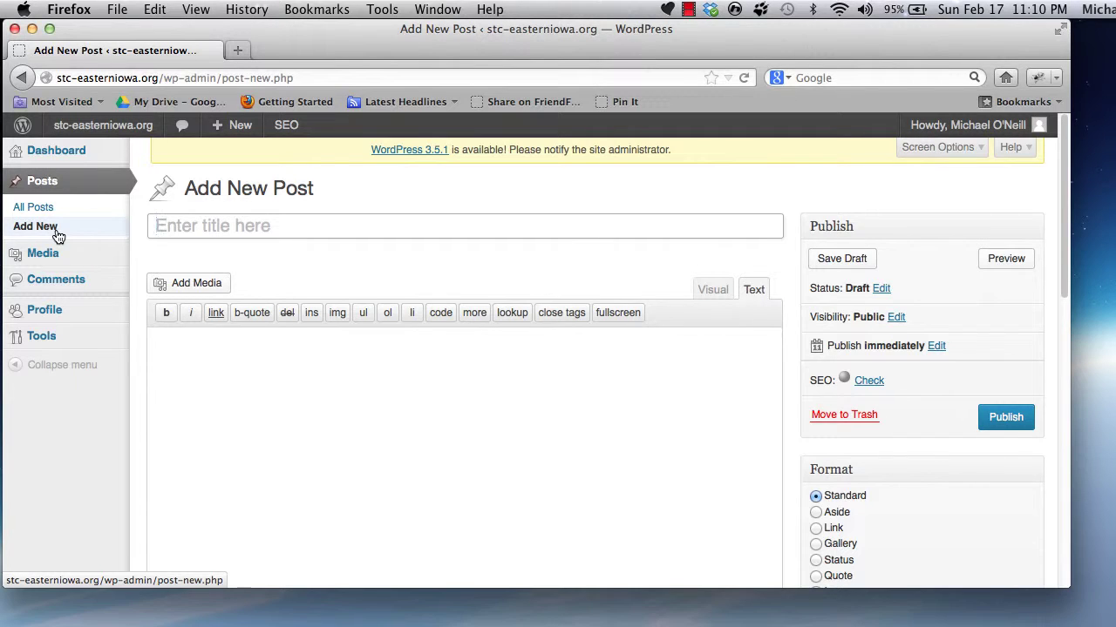
pyautogui.click(181, 226)
pyautogui.write('This Is My Post')
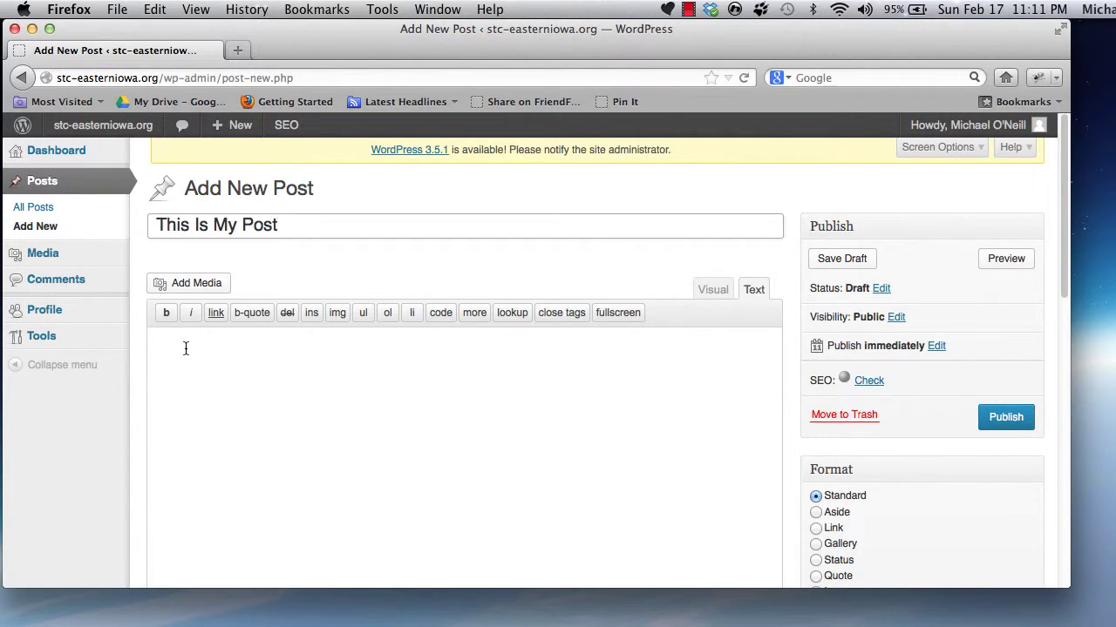
pyautogui.click(186, 349)
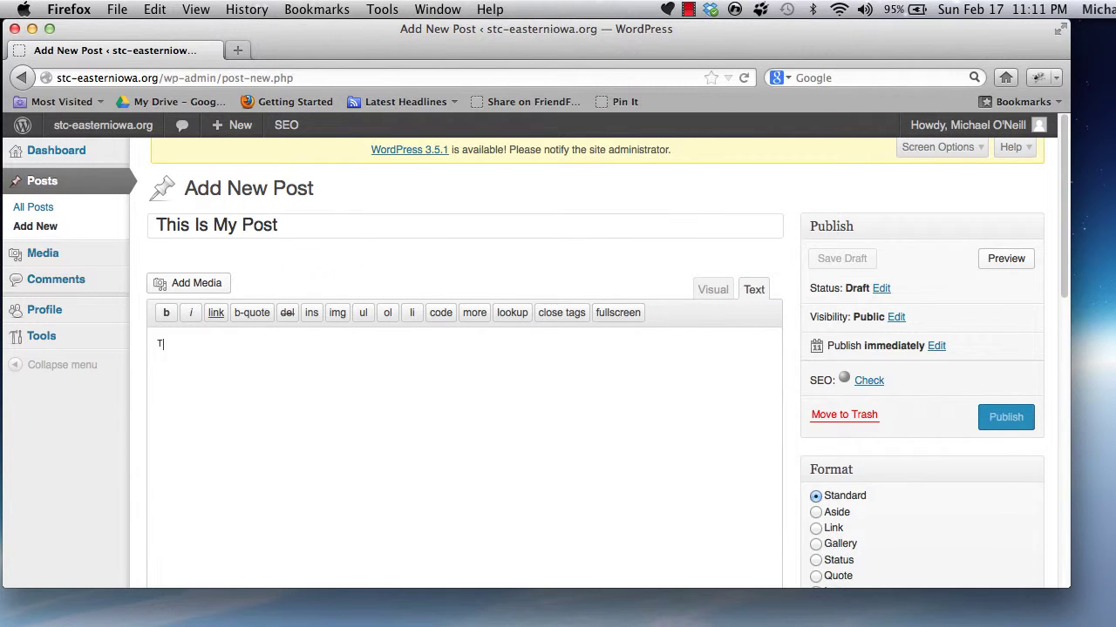
pyautogui.write('This is the body text of my post.')
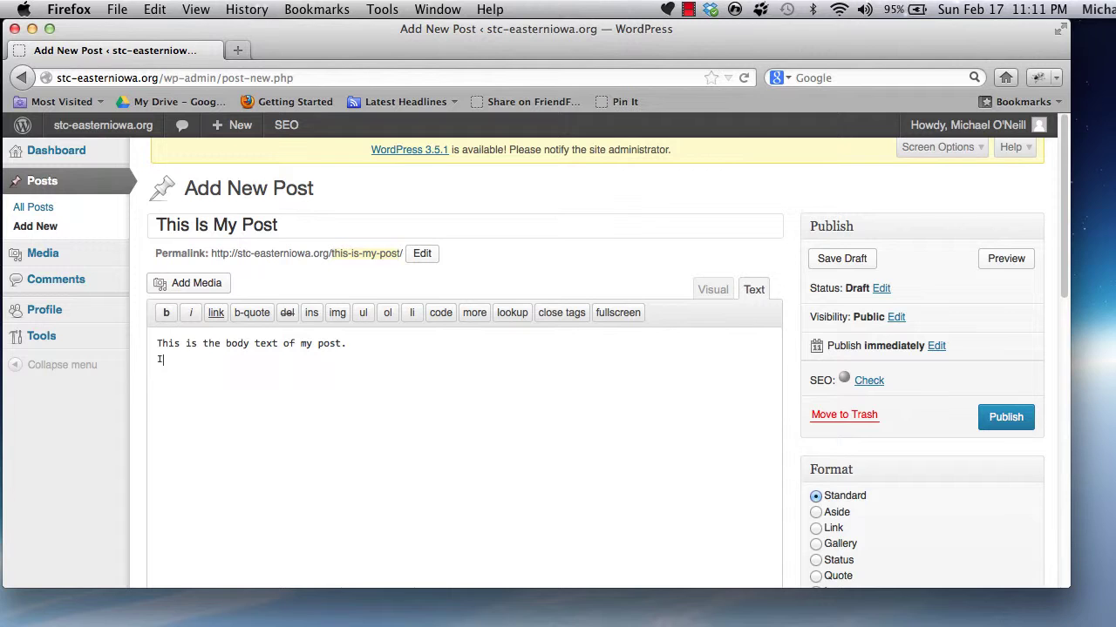
pyautogui.write('I can type in html/text view.')
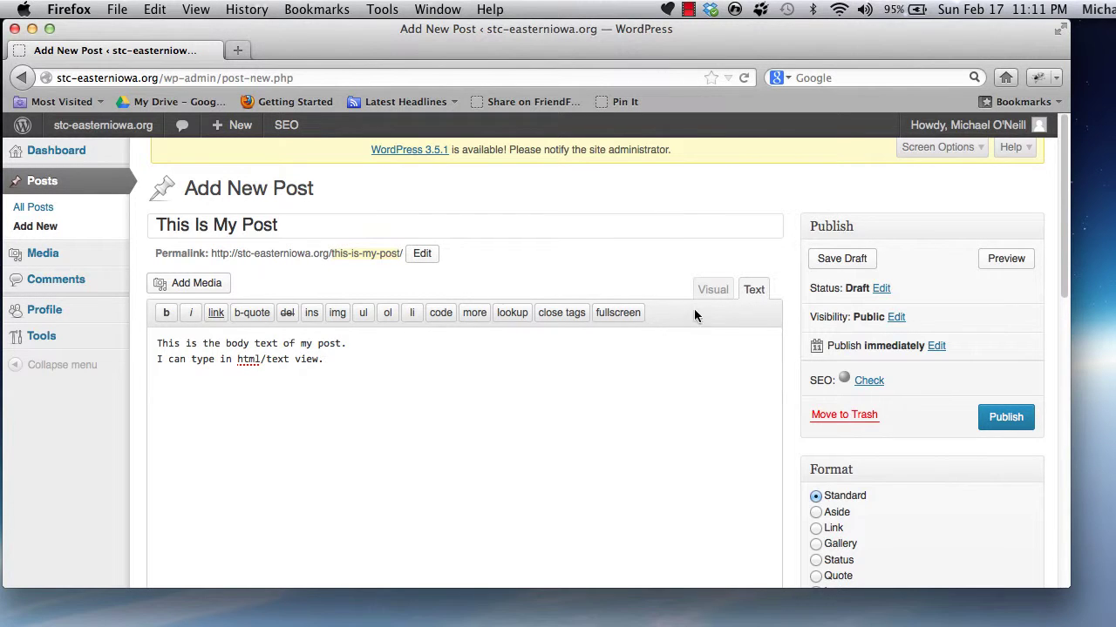
# - In Visual view, add the line 'Or I can type in WYSIWYG view.'
pyautogui.click(711, 290)
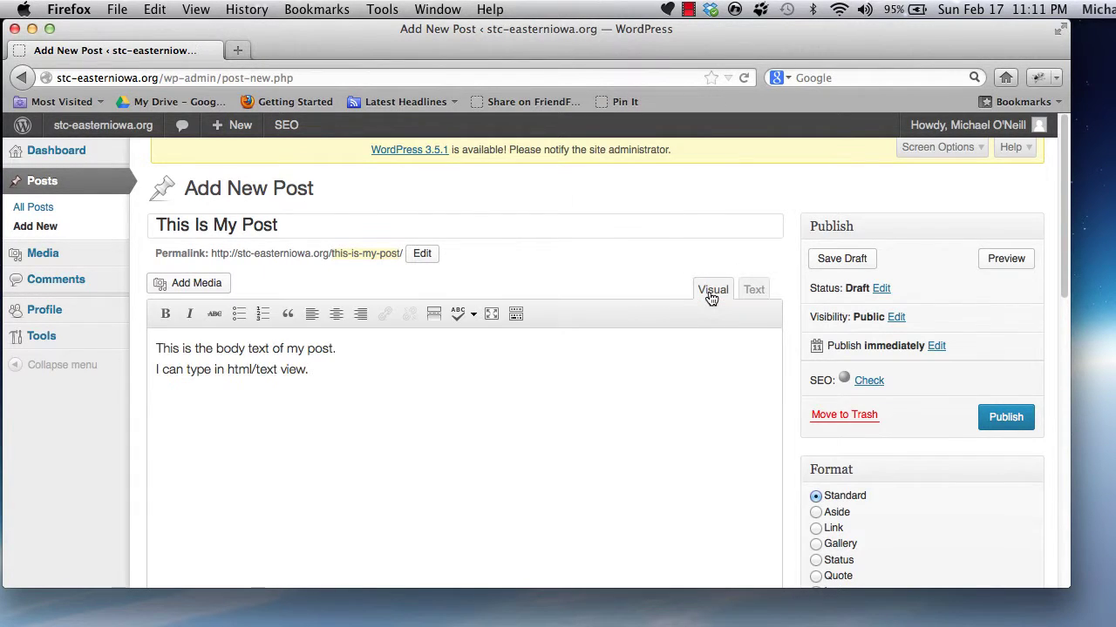
pyautogui.click(334, 370)
pyautogui.press('Return')
pyautogui.write('Or I can type in WYSIWYG view.')
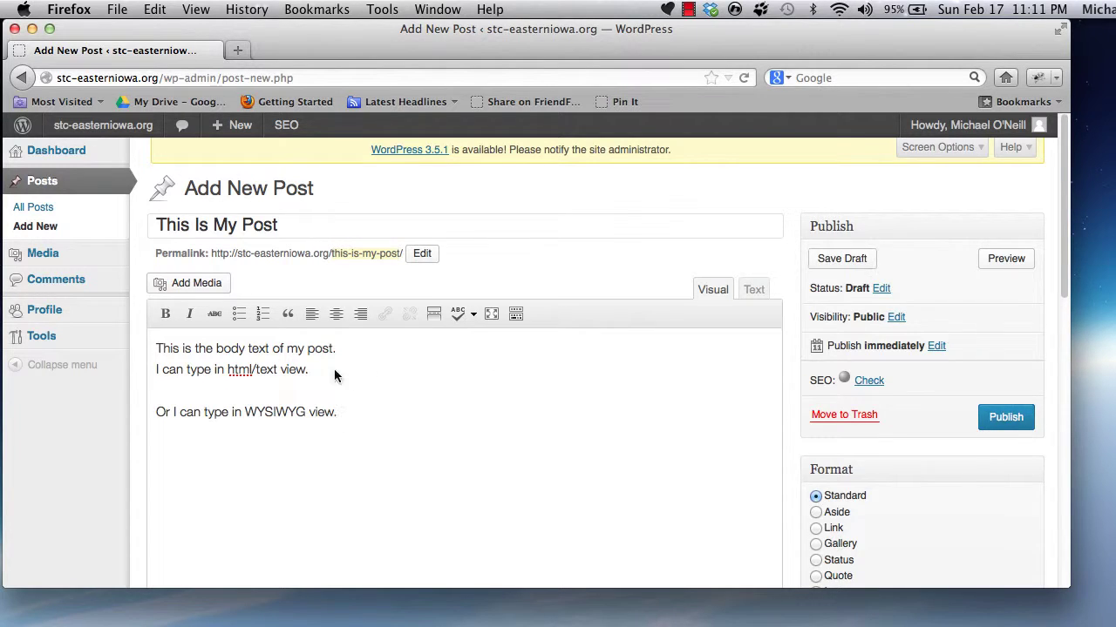
# - Format the last two body lines as a bulleted list
pyautogui.moveTo(340, 412); pyautogui.dragTo(152, 370)
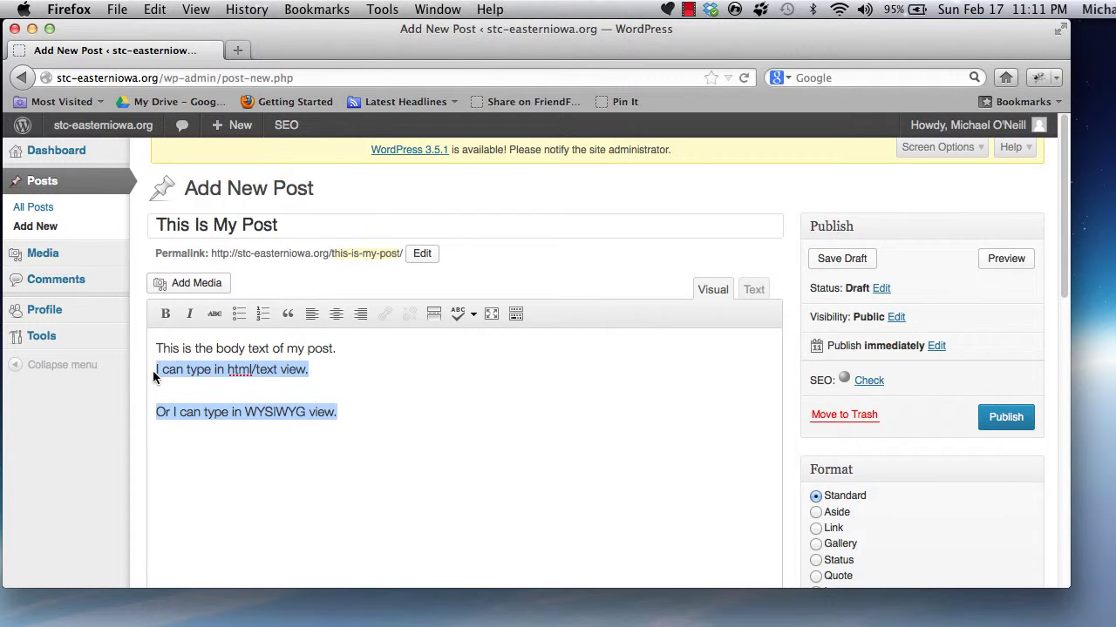
pyautogui.click(238, 314)
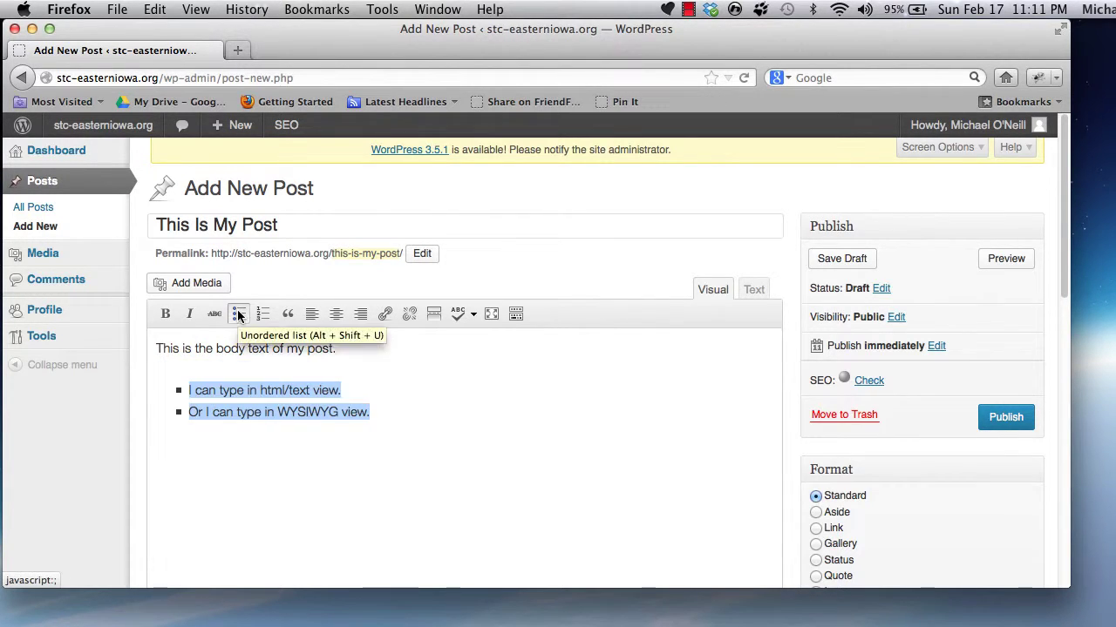
pyautogui.click(419, 412)
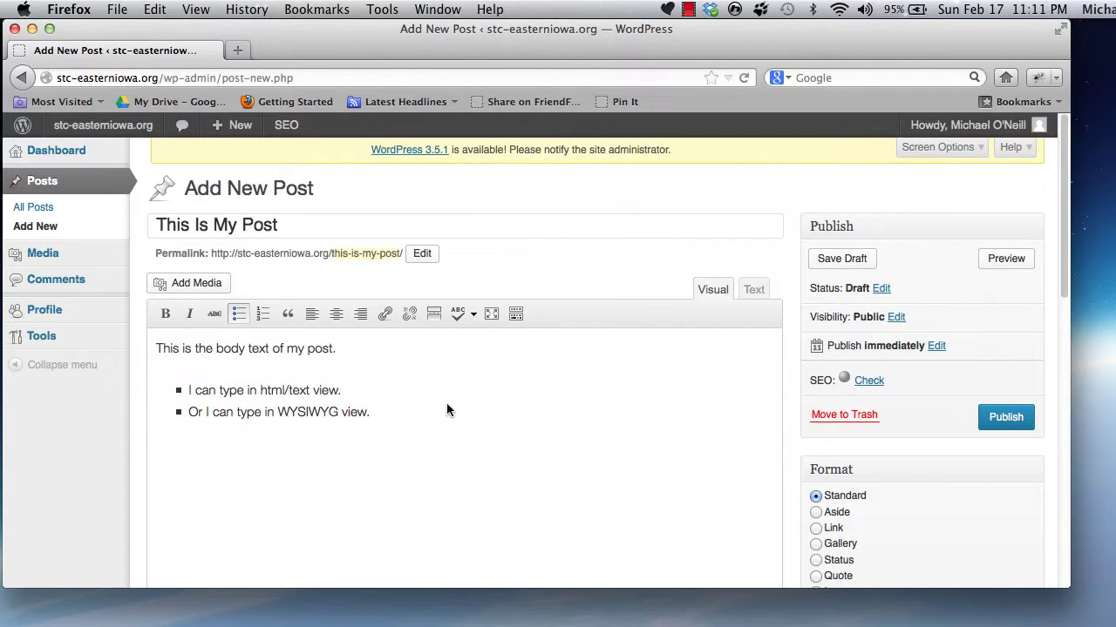
# - Switch to Text view to see the bullets as <ul> and <li> tags
pyautogui.click(753, 291)
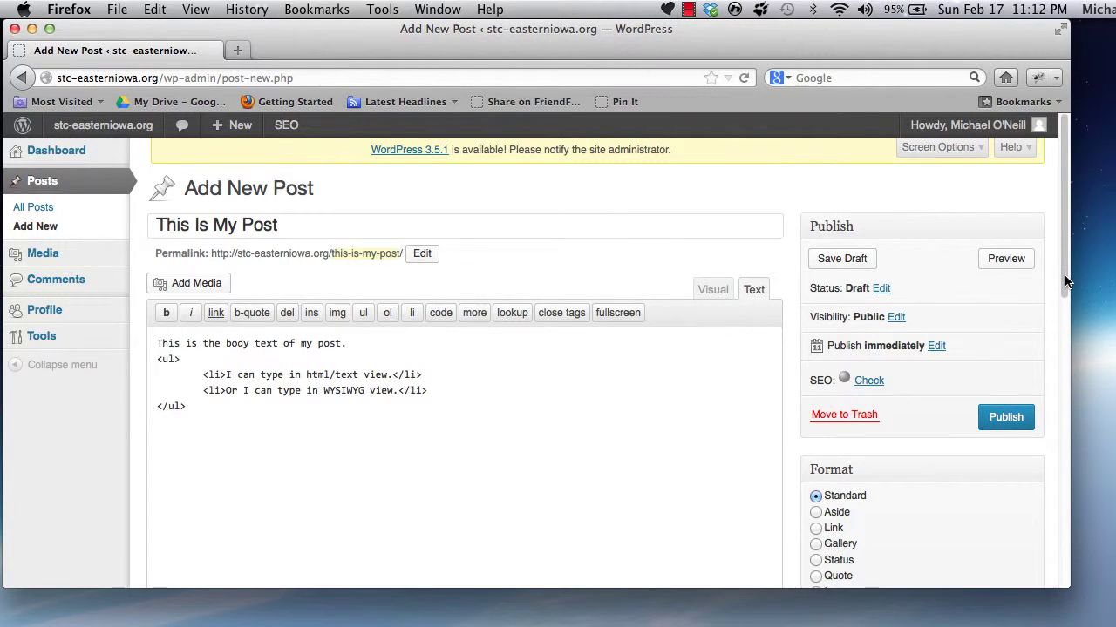
pyautogui.moveTo(1064, 280); pyautogui.dragTo(1071, 364)
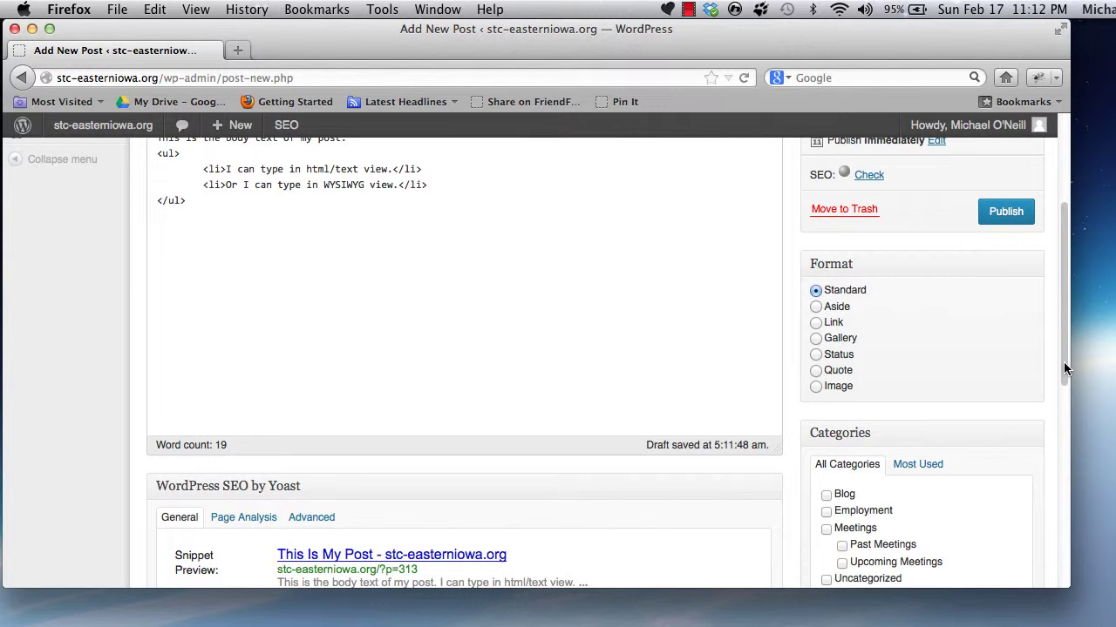
# - Tick Blog in the Categories box
pyautogui.moveTo(1063, 362); pyautogui.dragTo(1075, 462)
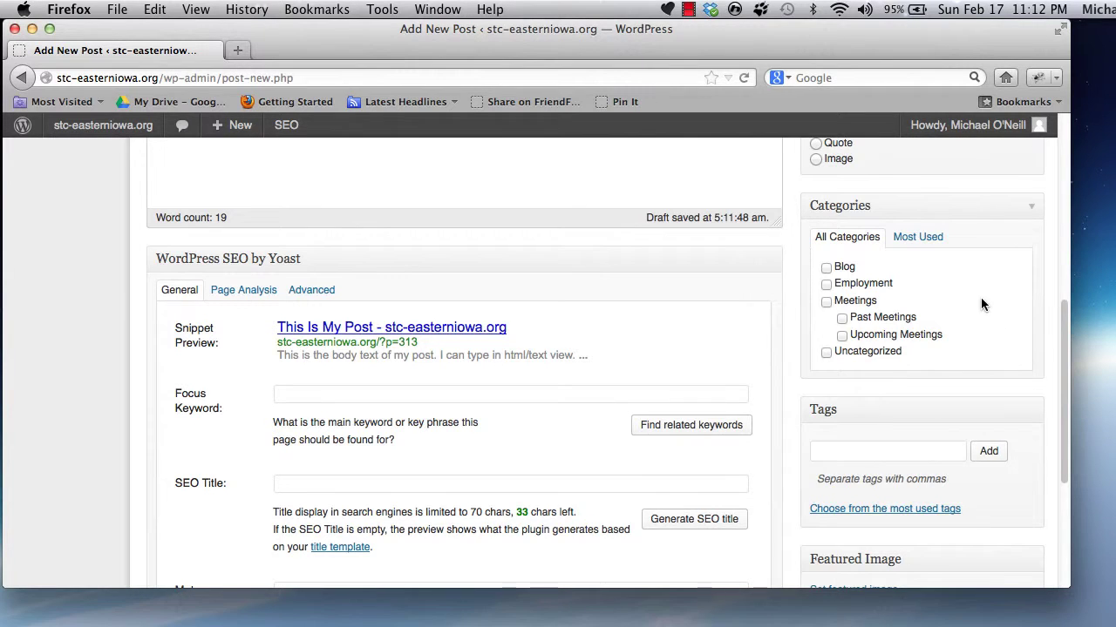
pyautogui.click(826, 271)
pyautogui.moveTo(1064, 346); pyautogui.dragTo(1068, 387)
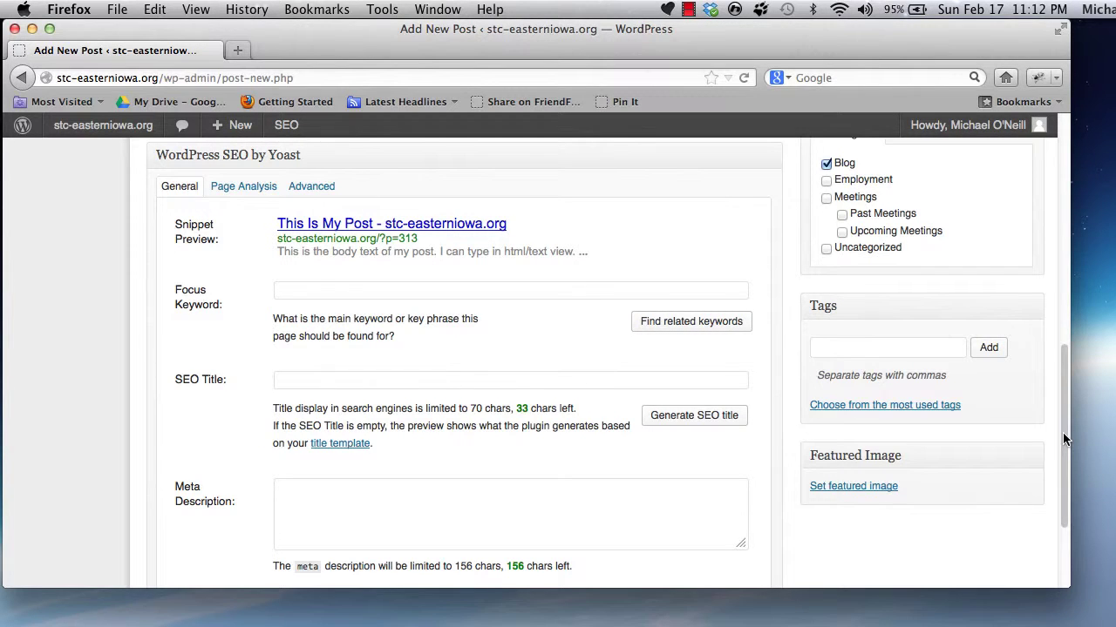
pyautogui.moveTo(1063, 432); pyautogui.dragTo(1063, 410)
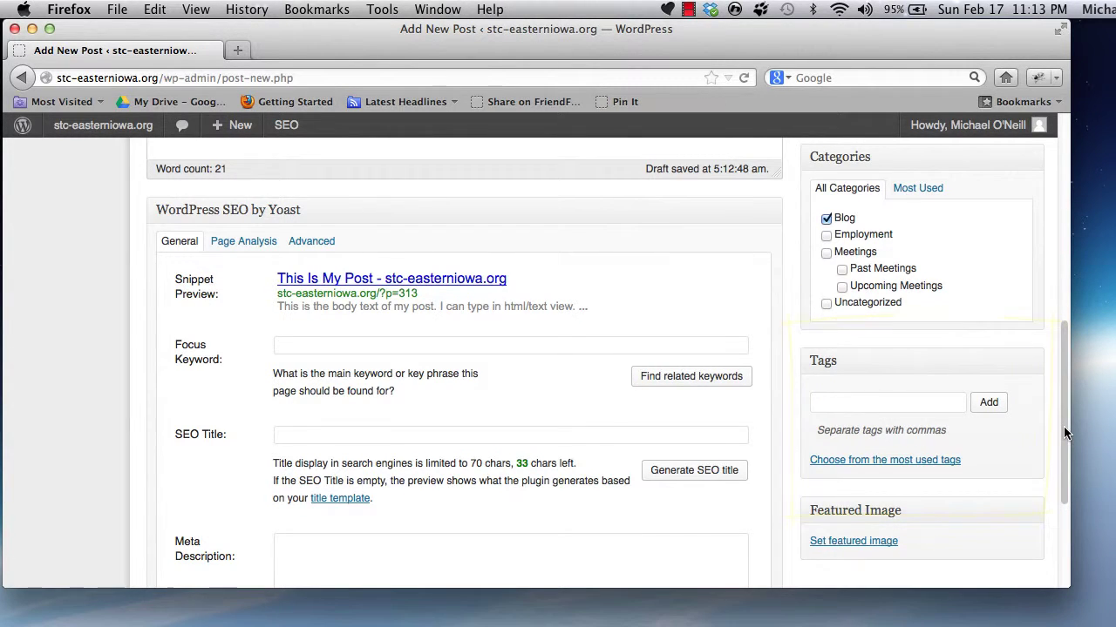
pyautogui.moveTo(1063, 427); pyautogui.dragTo(1056, 205)
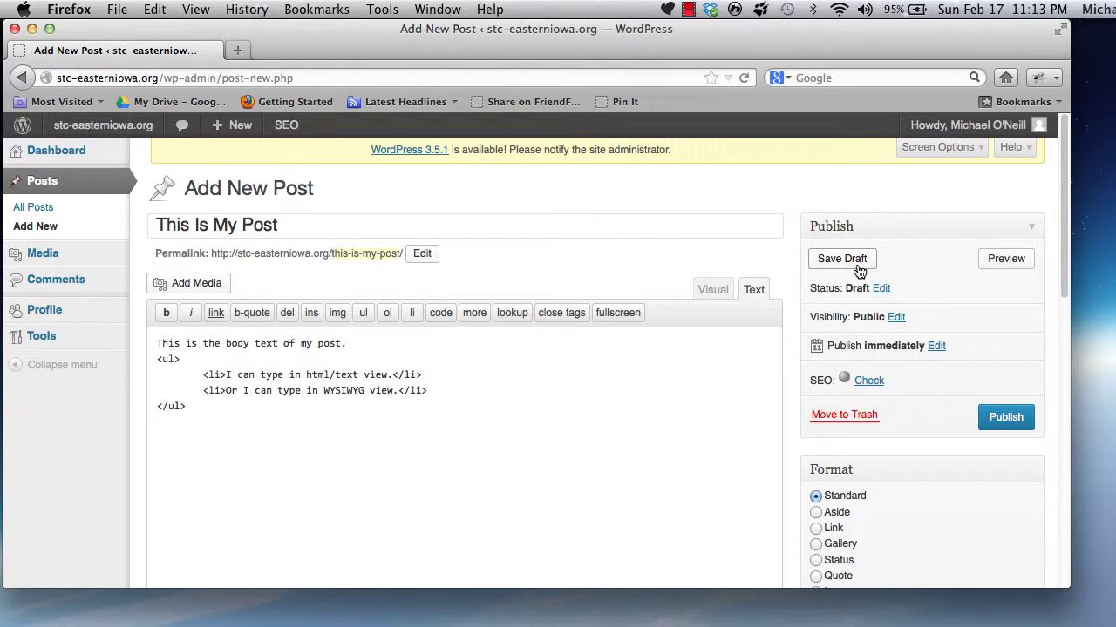
# - Save the post as a draft
pyautogui.click(841, 259)
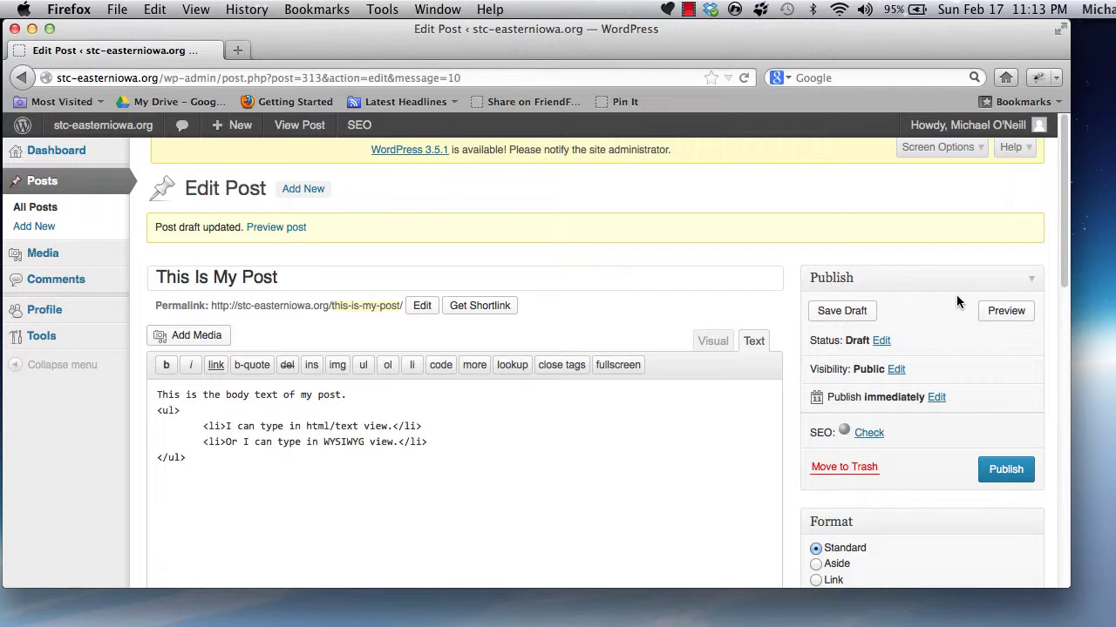
pyautogui.click(1007, 312)
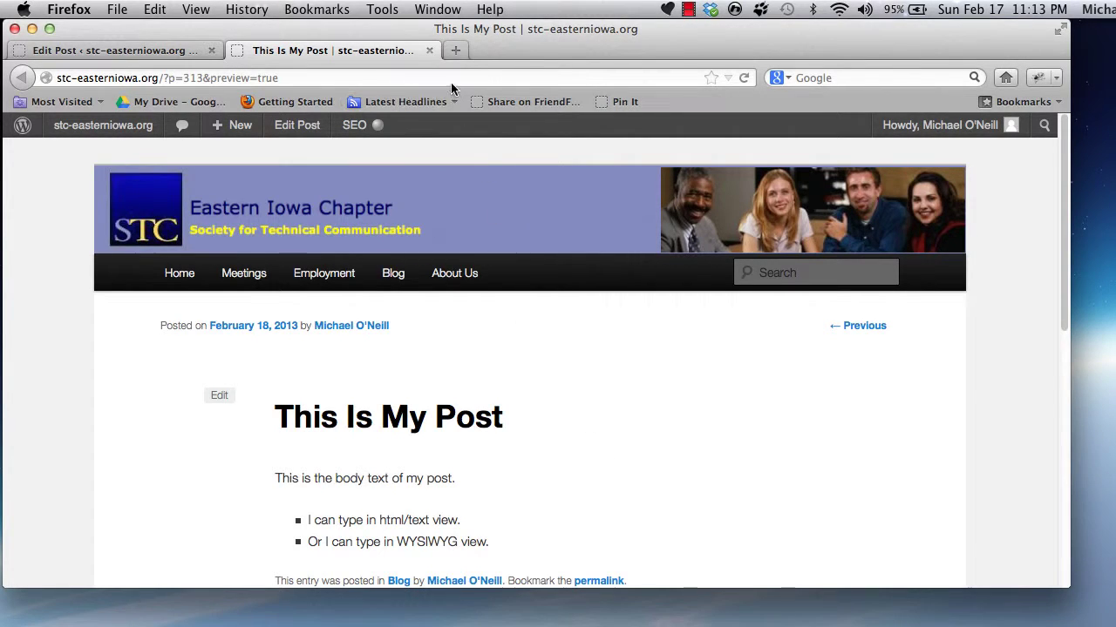
pyautogui.click(429, 50)
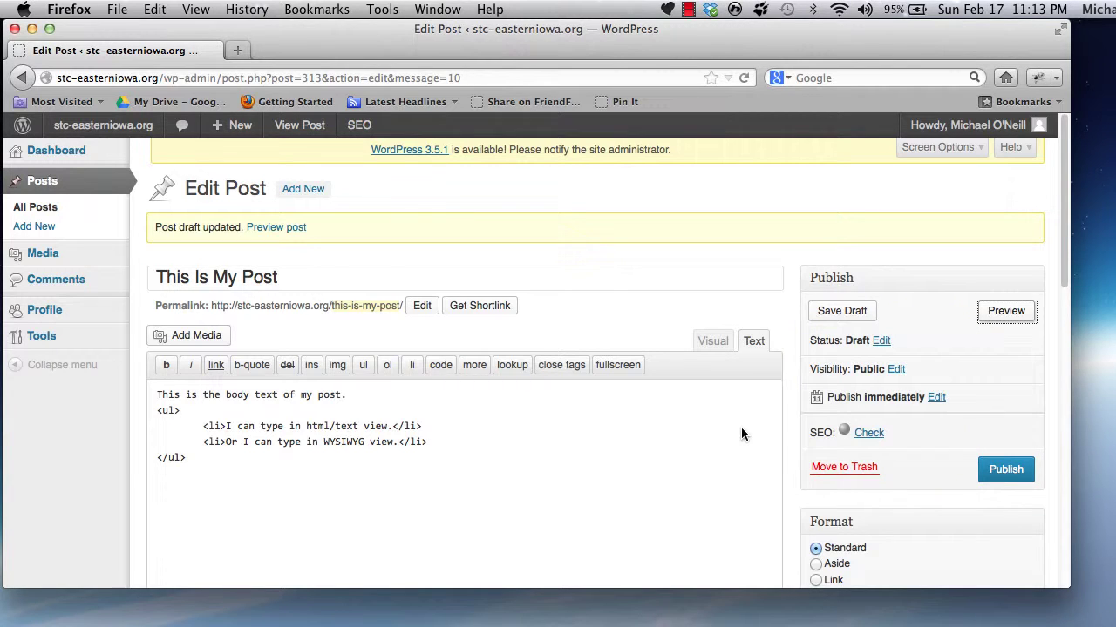
# - Publish the post and view it live at /this-is-my-post/
pyautogui.click(1018, 475)
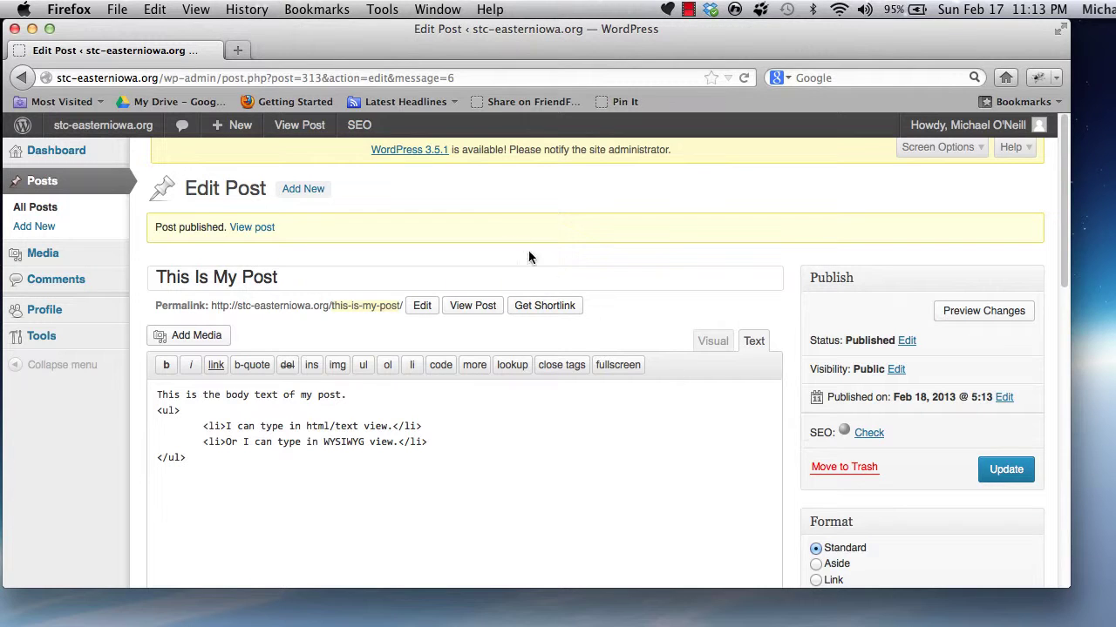
pyautogui.click(299, 127)
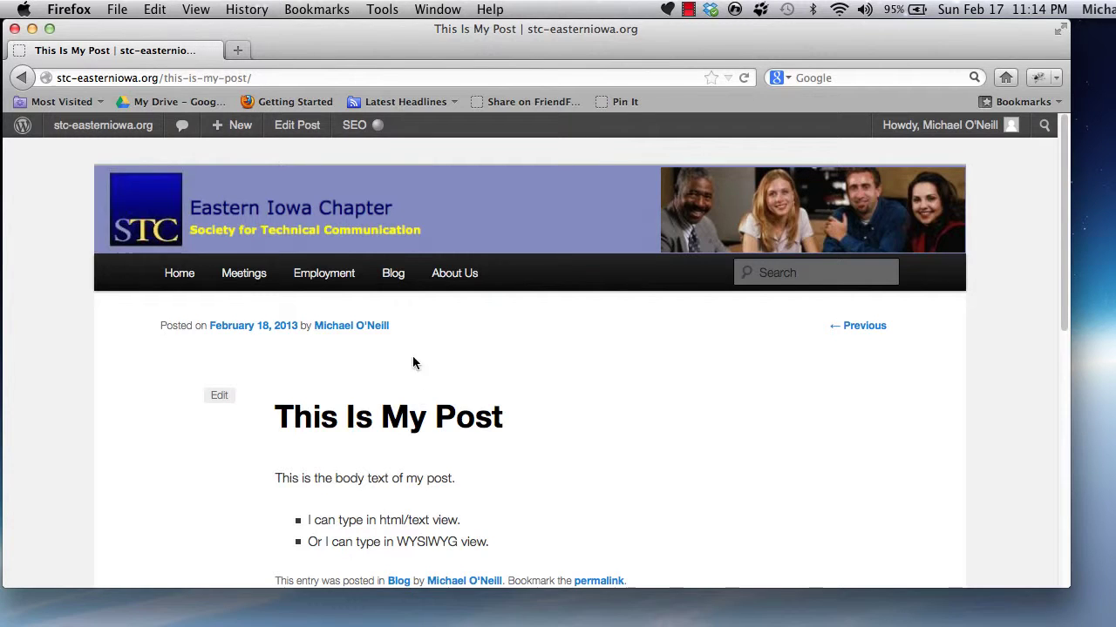
# - Open the Blog page from the site menu and check 'This Is My Post' appears first
pyautogui.click(397, 278)
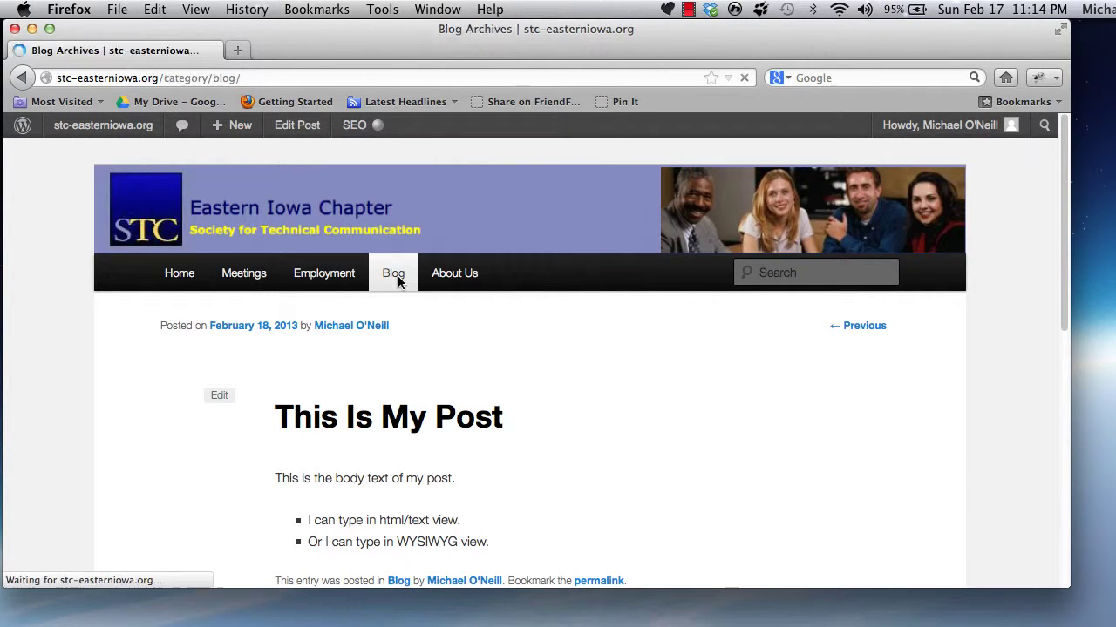
pyautogui.scroll(-5, 412, 498)
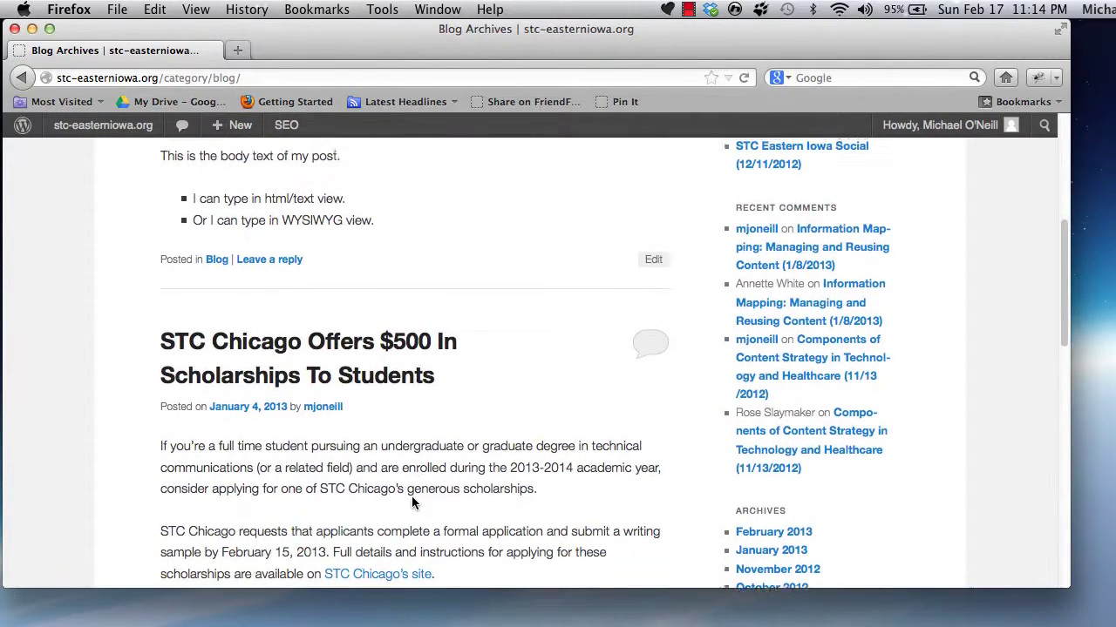
pyautogui.scroll(7, 413, 503)
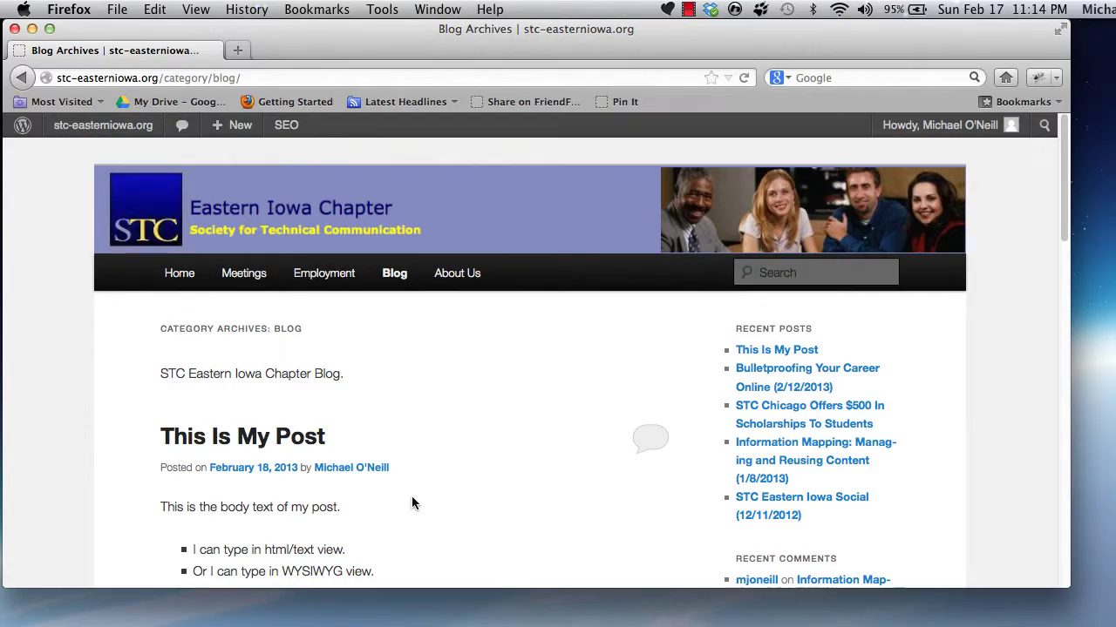